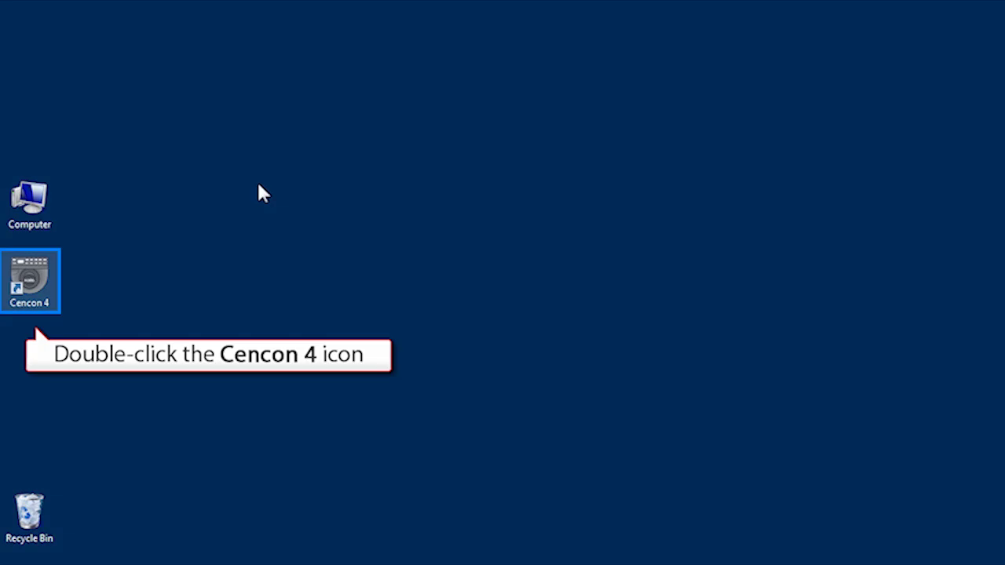
Launch Cencon 4 and connect it to the Cencon4 machine ODBC data source.
double_click(33, 272)
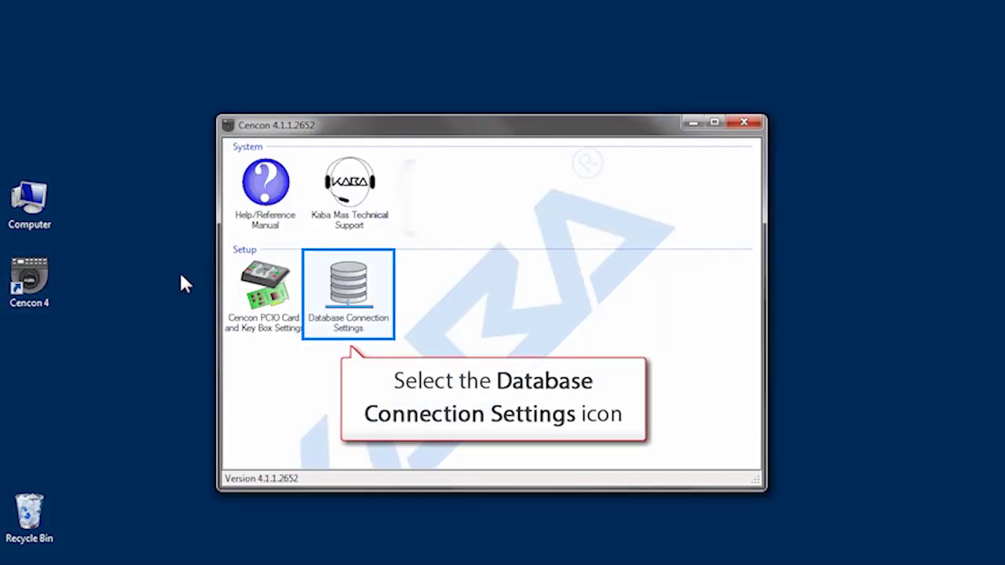
click(355, 291)
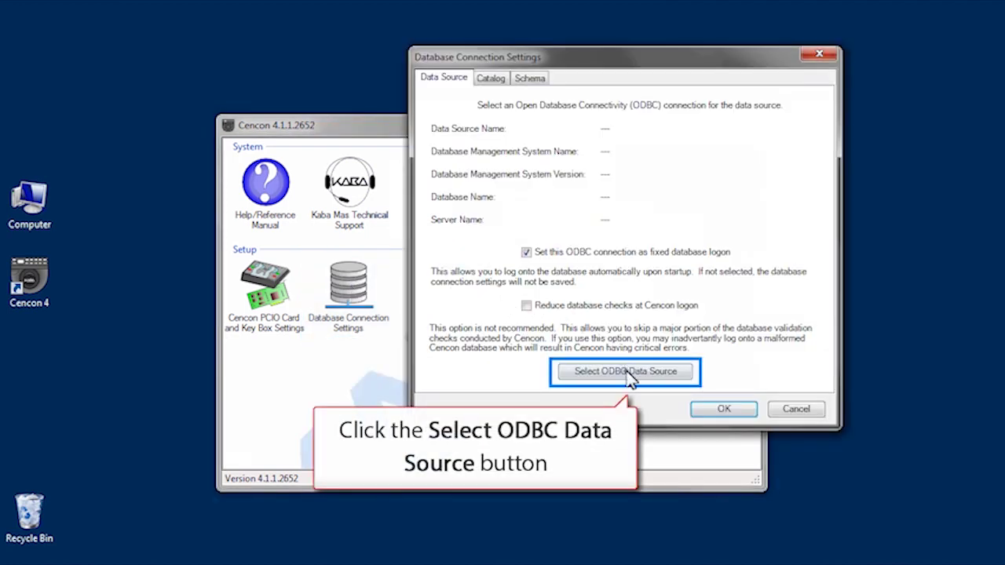
click(628, 374)
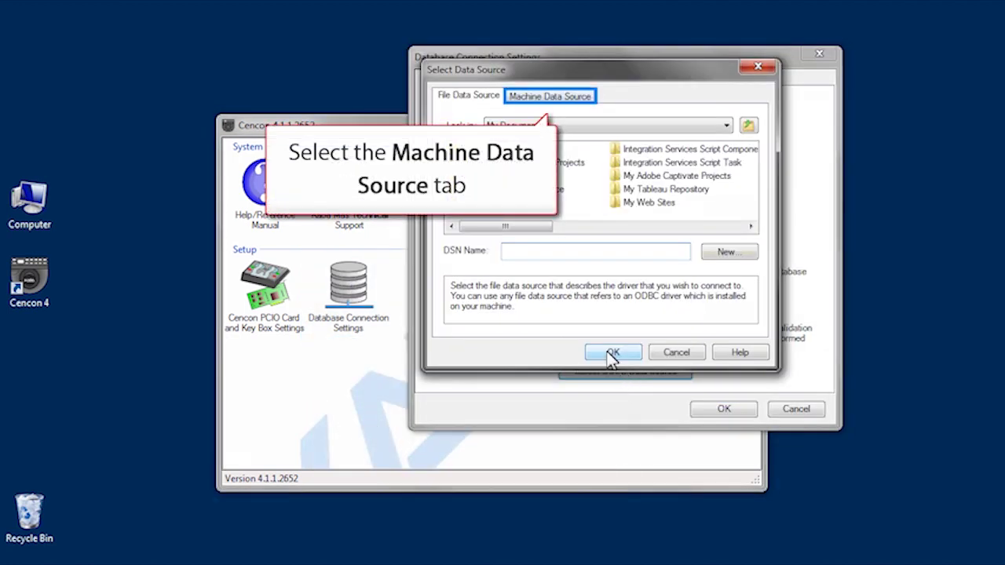
click(587, 100)
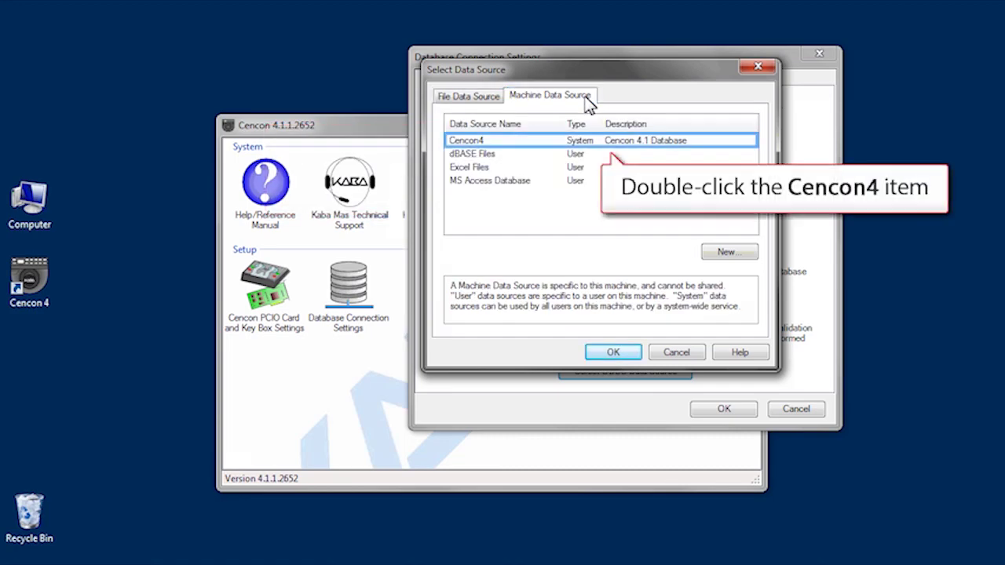
double_click(503, 143)
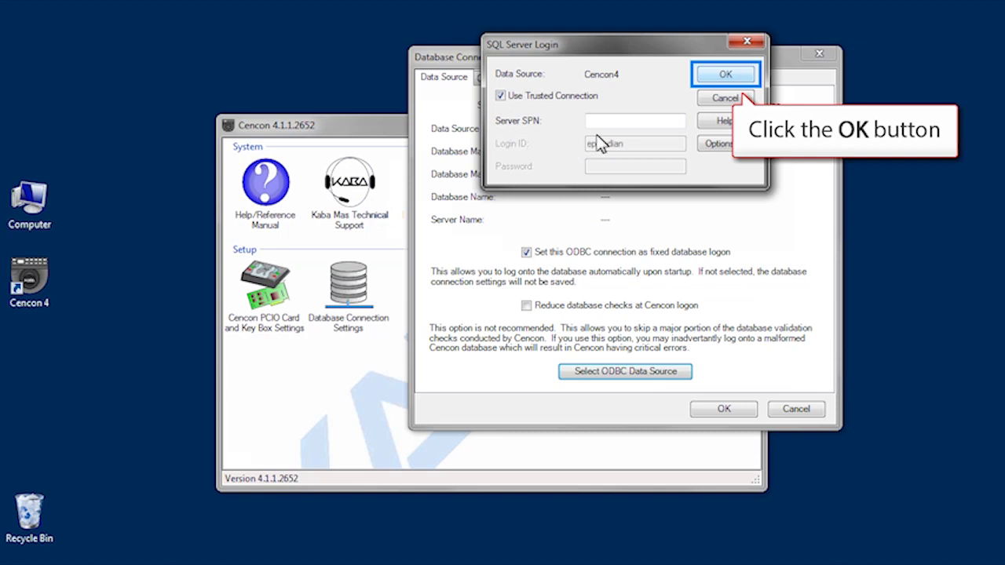
Accept the trusted SQL Server login, keep the default catalog and dbo schema, and save.
click(712, 75)
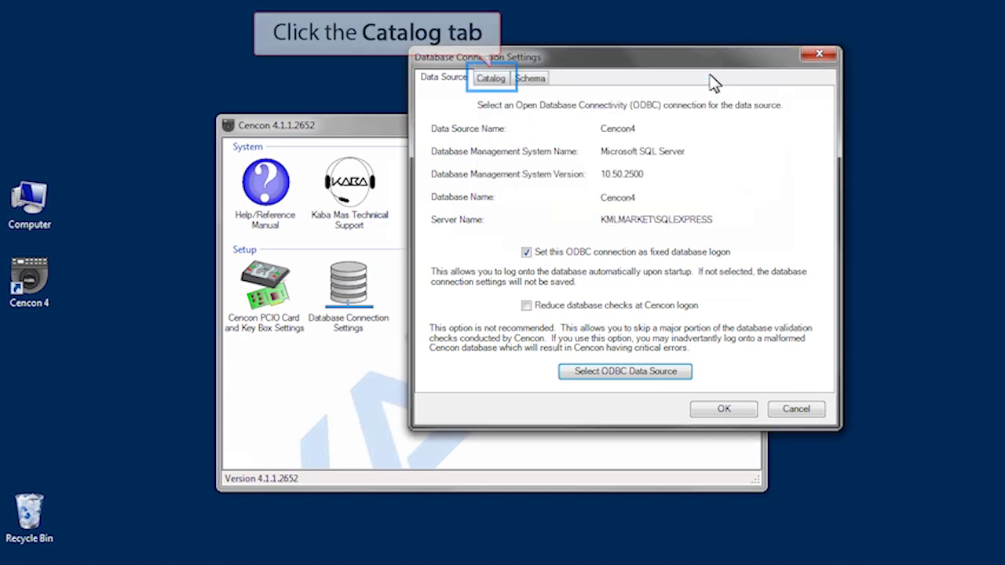
click(492, 79)
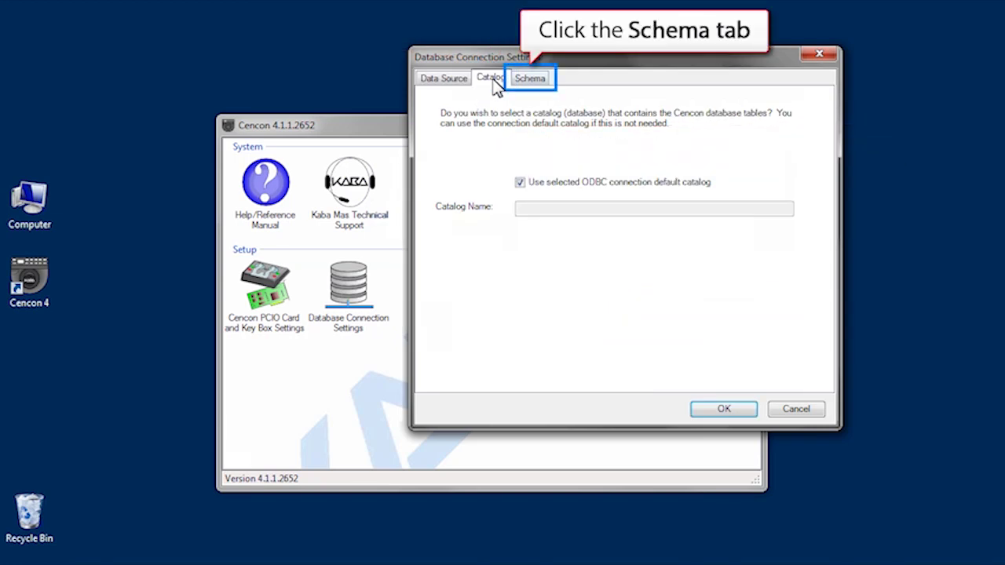
click(531, 81)
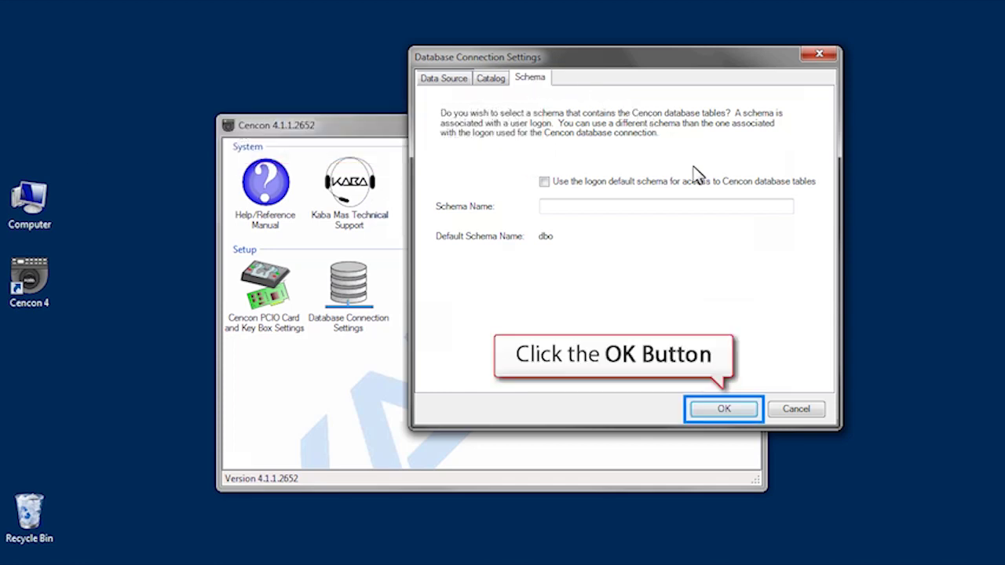
click(730, 411)
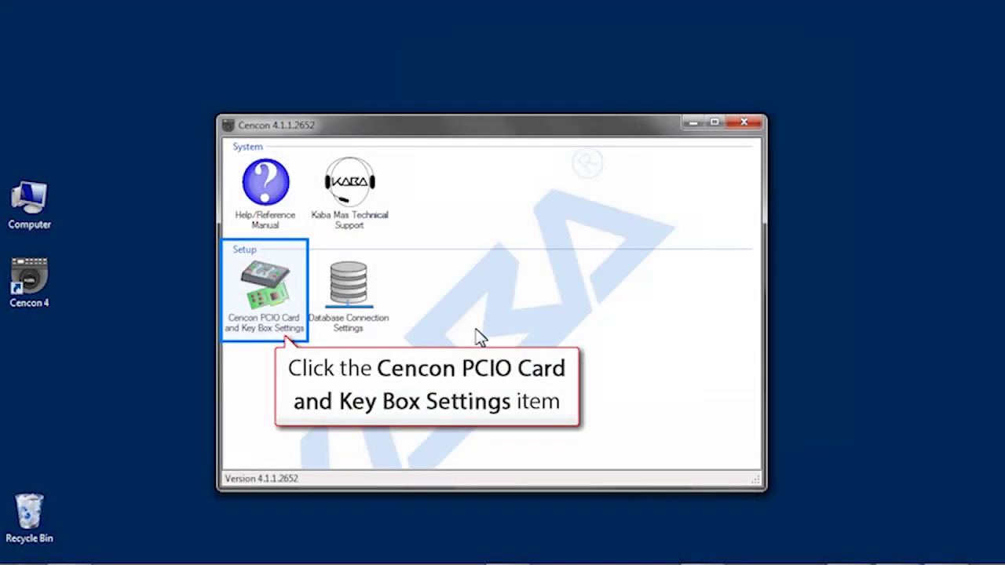
Initialize the USB key box with a four-digit company ID, read its install key, and save.
click(263, 271)
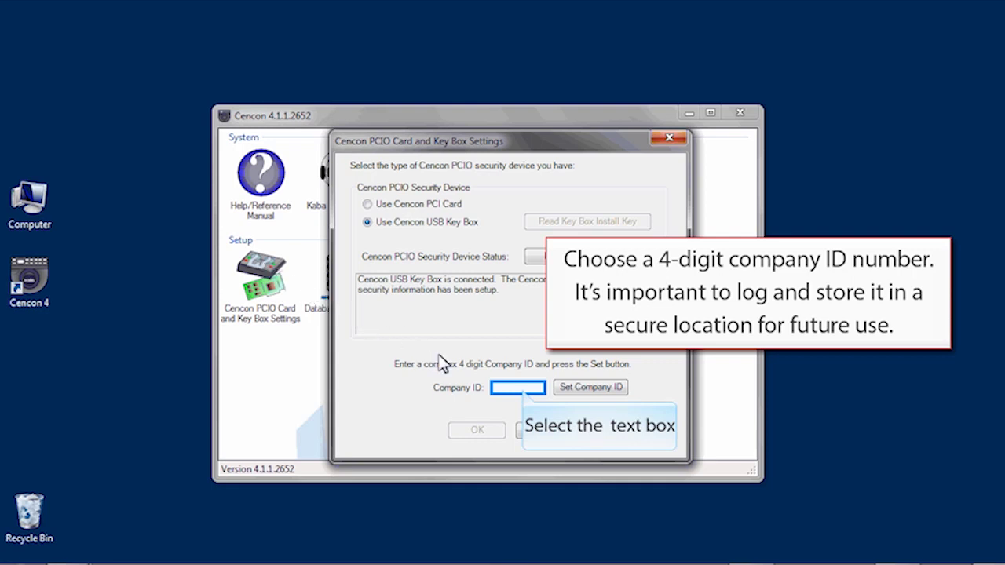
click(508, 393)
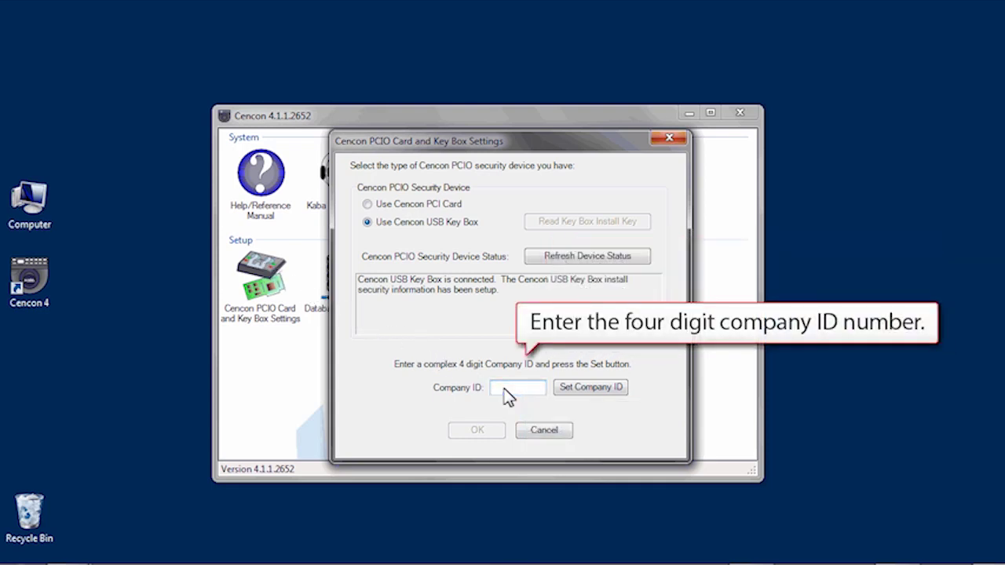
text(1234)
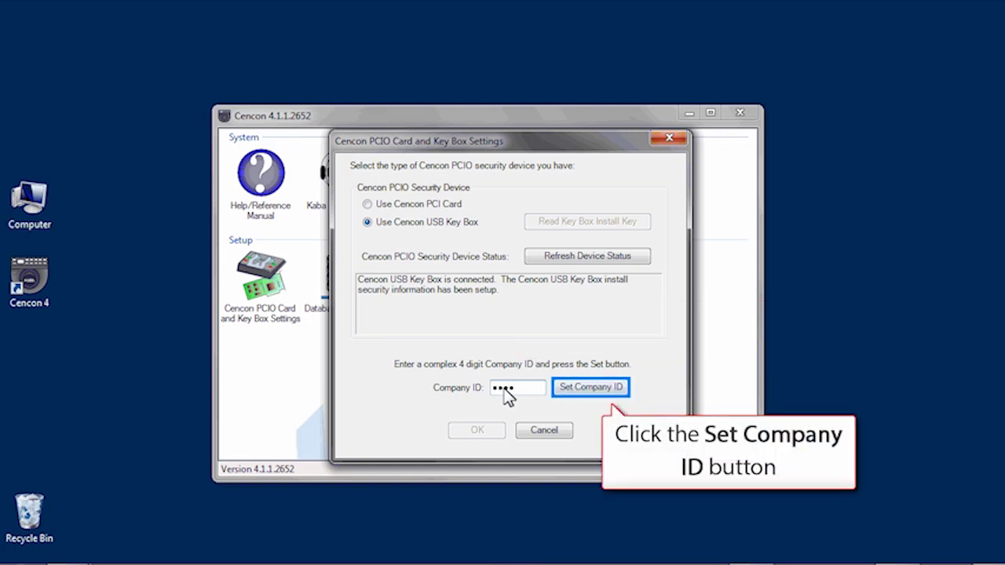
click(579, 389)
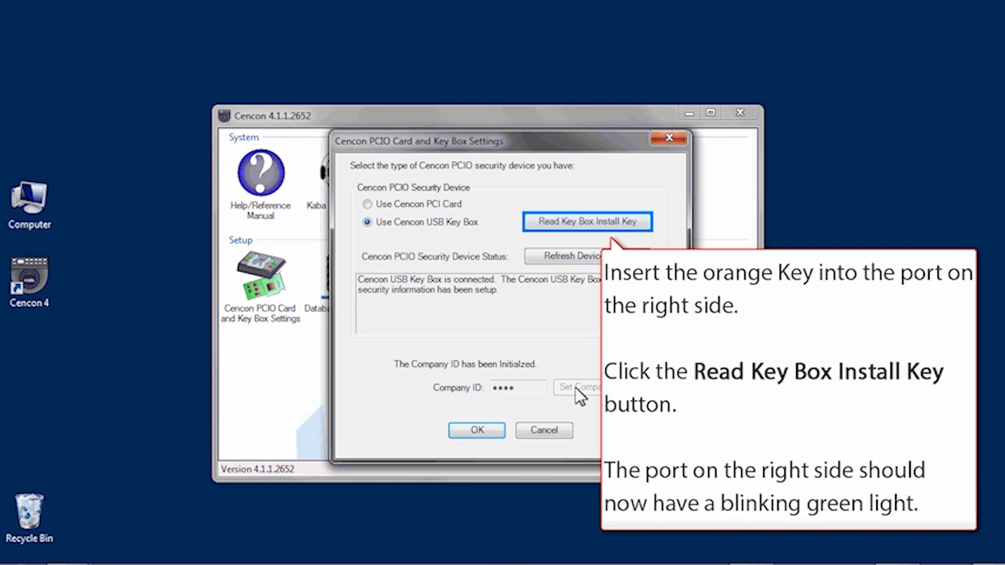
click(565, 223)
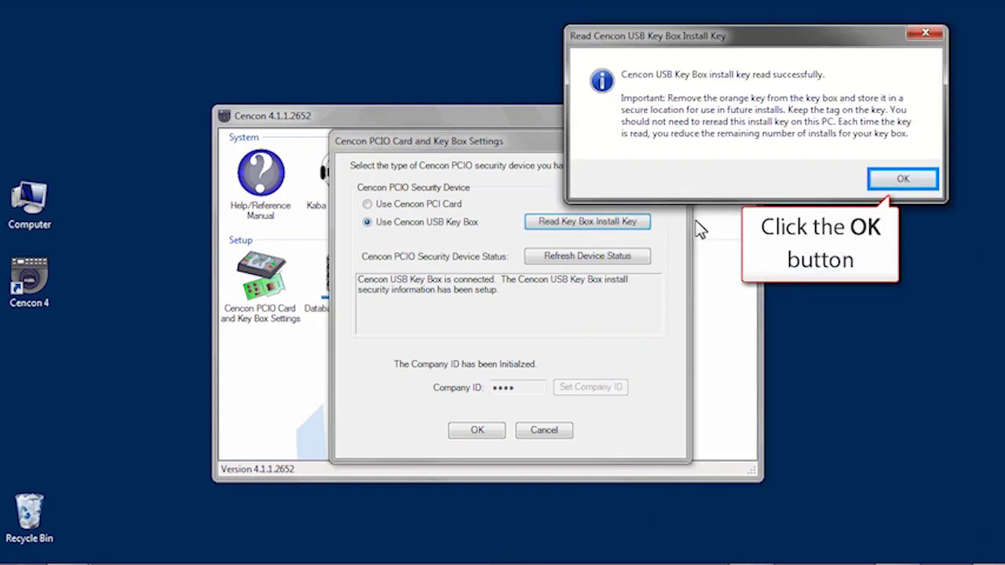
click(893, 181)
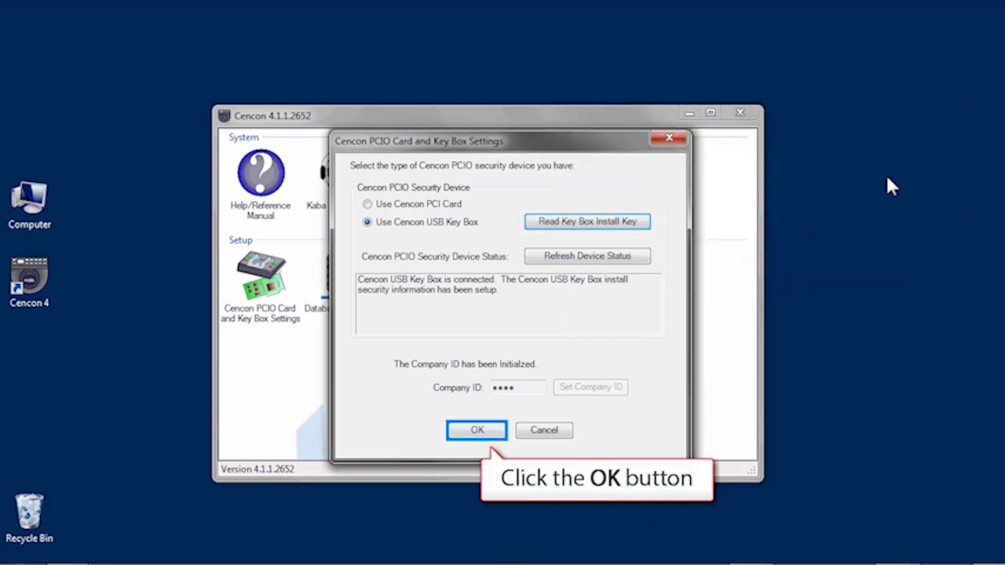
click(474, 431)
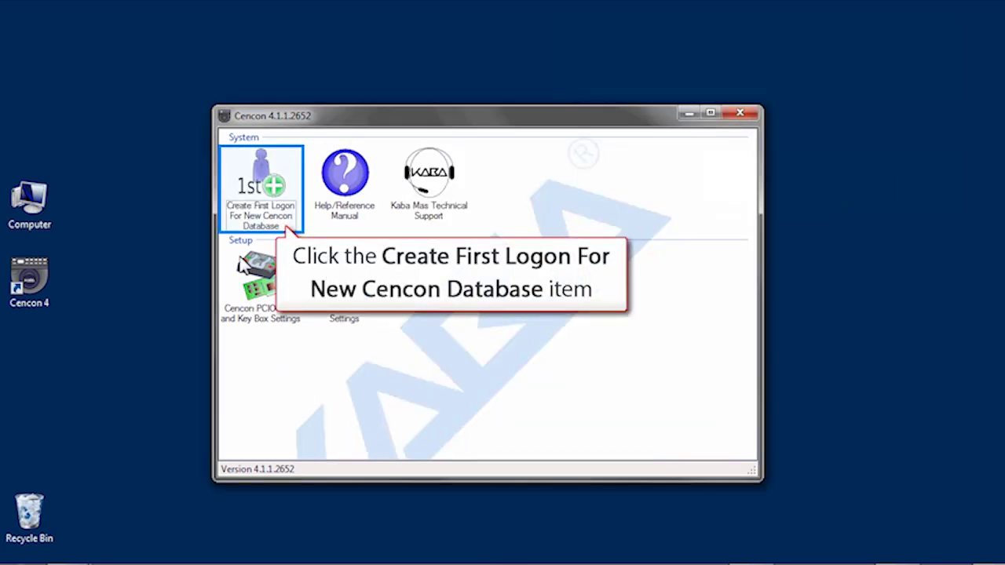
Start the first logon in the Global region and enter the user's first, last and user names.
click(236, 183)
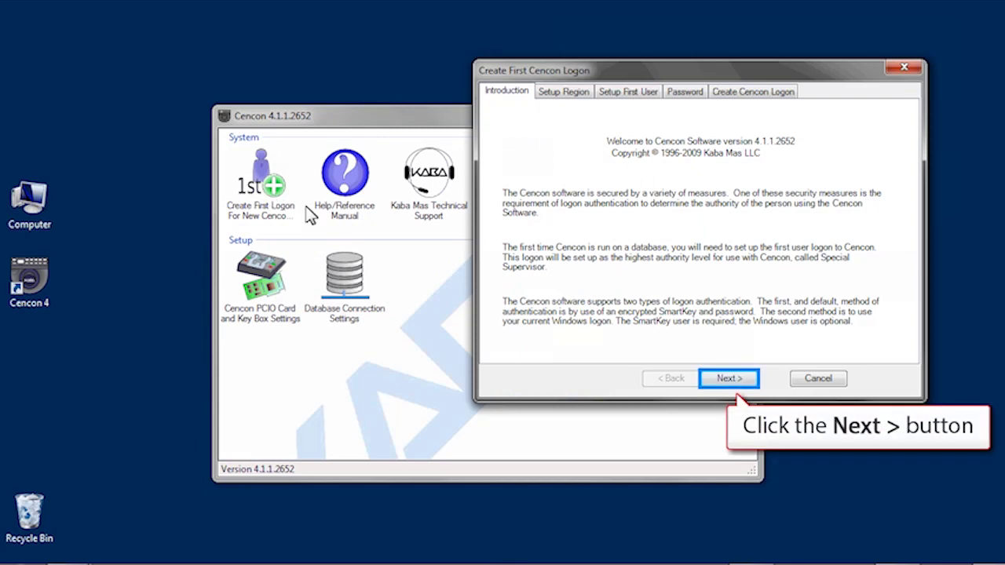
click(726, 379)
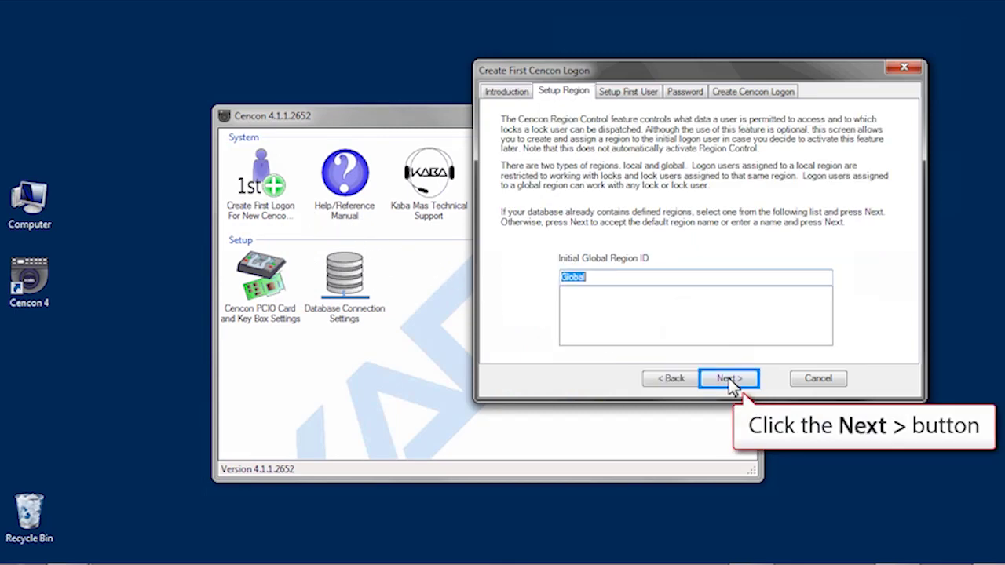
click(729, 379)
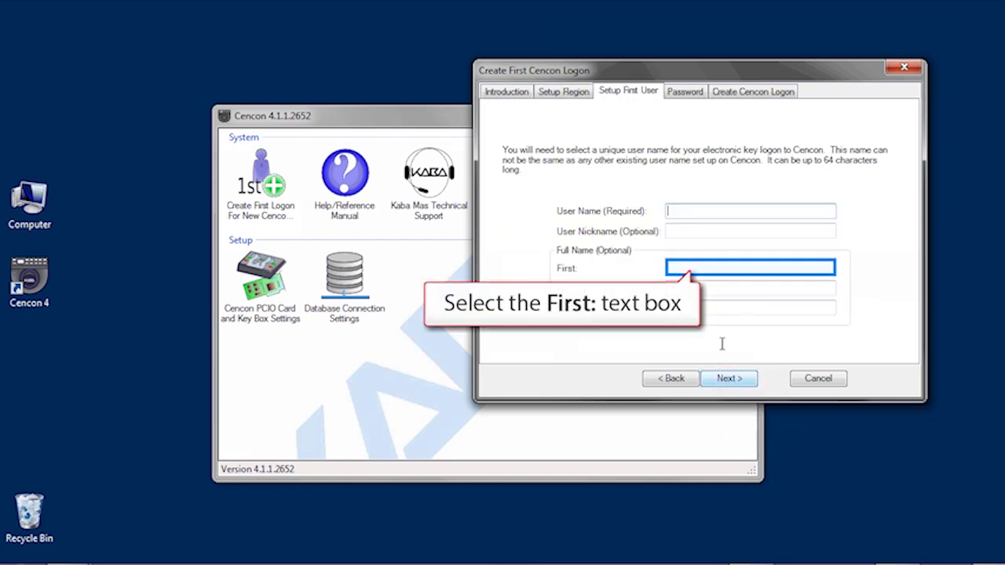
click(720, 268)
text(John)
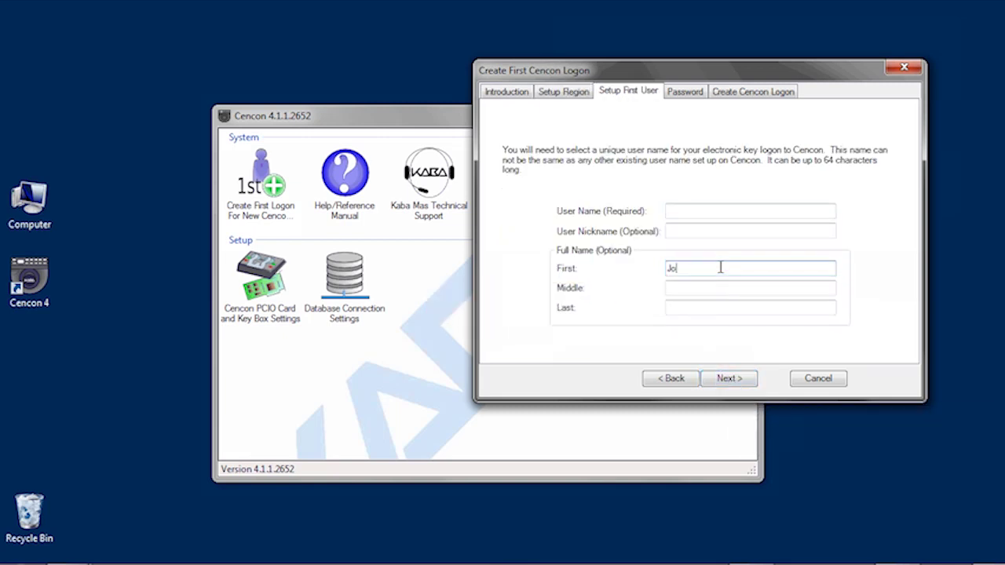
key(Tab)
key(Tab)
text(Do)
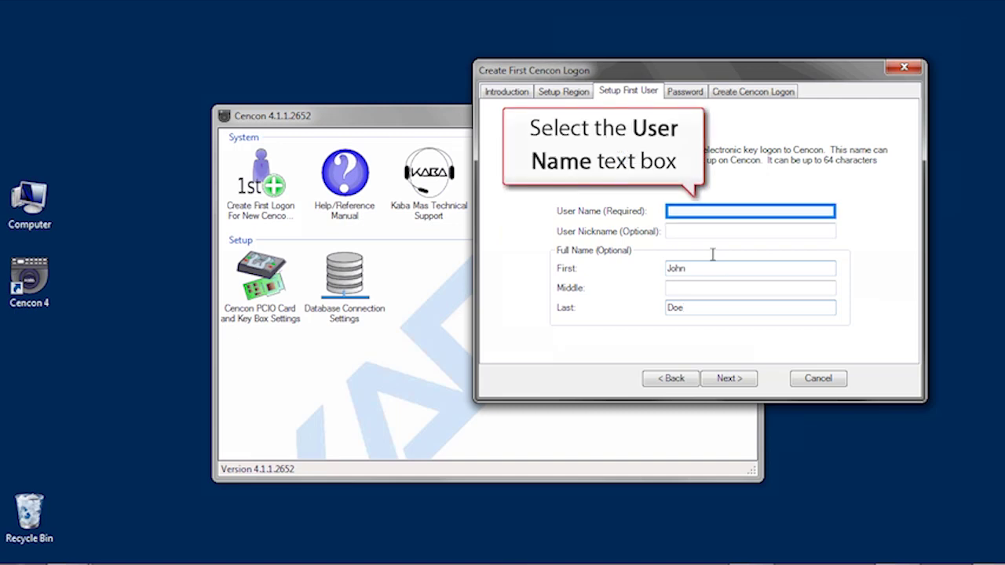
click(711, 210)
text(JohnDoe1234)
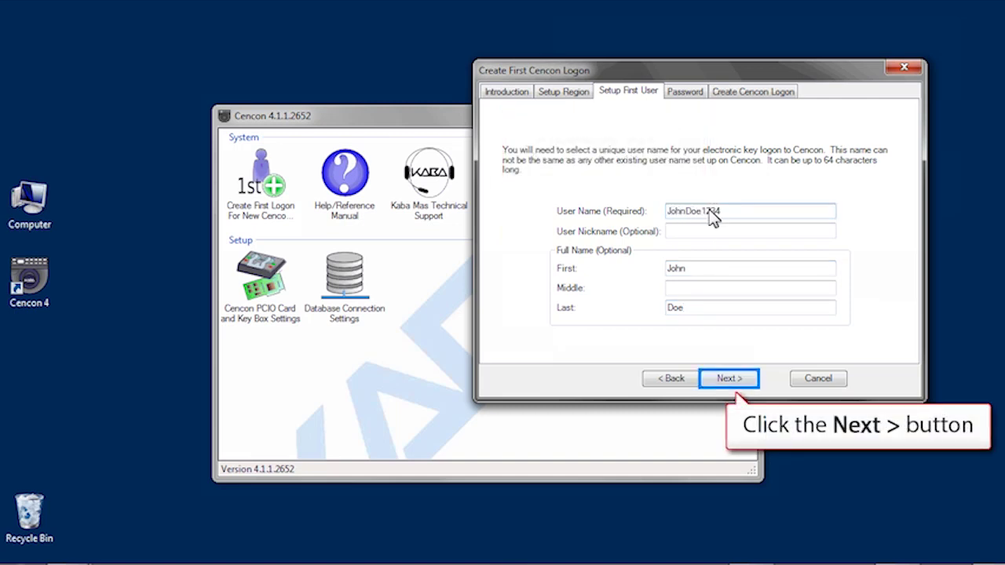
click(718, 380)
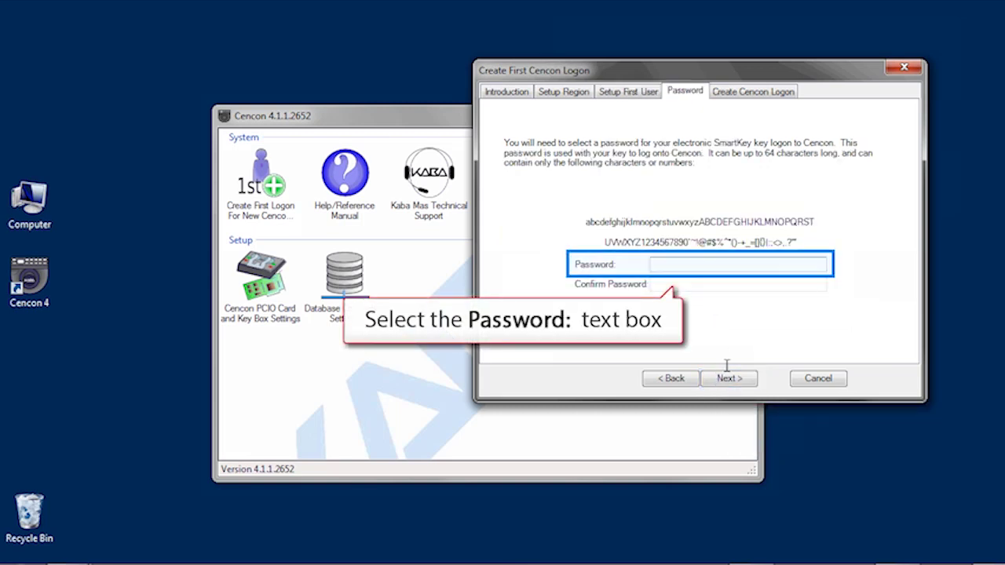
Enter and confirm the logon password, then create the Special Supervisor logon key.
click(733, 266)
text(123456)
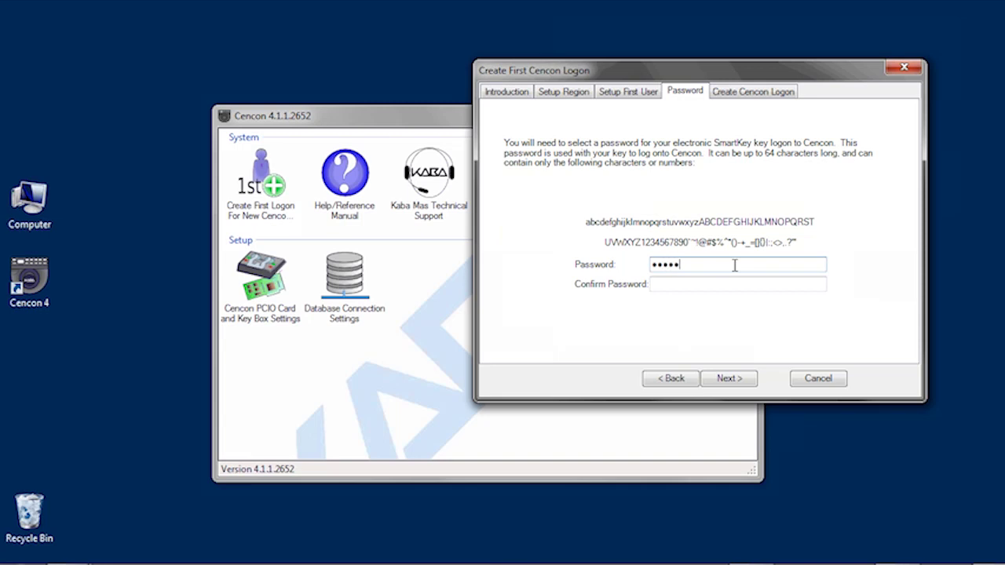
key(Tab)
text(123456)
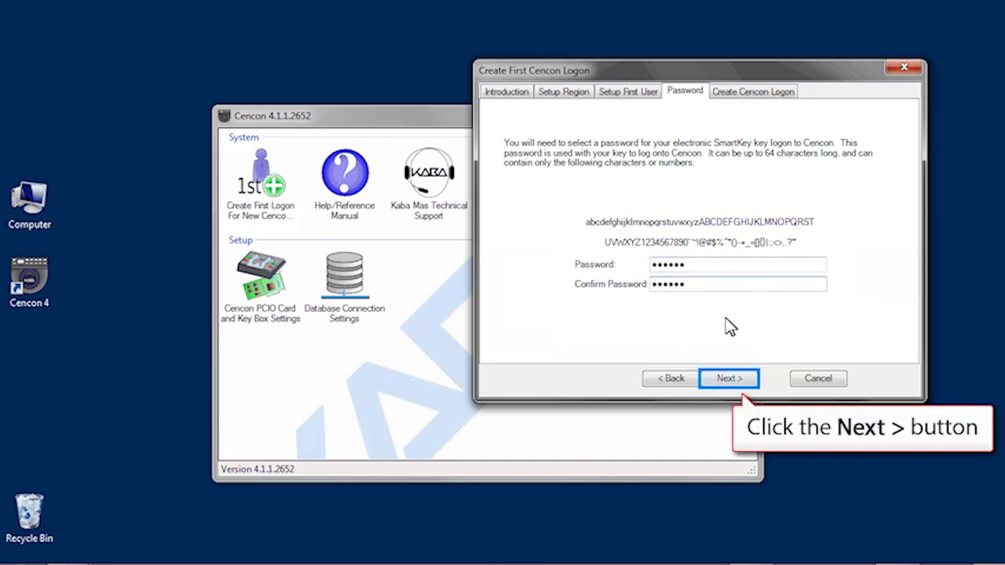
click(721, 381)
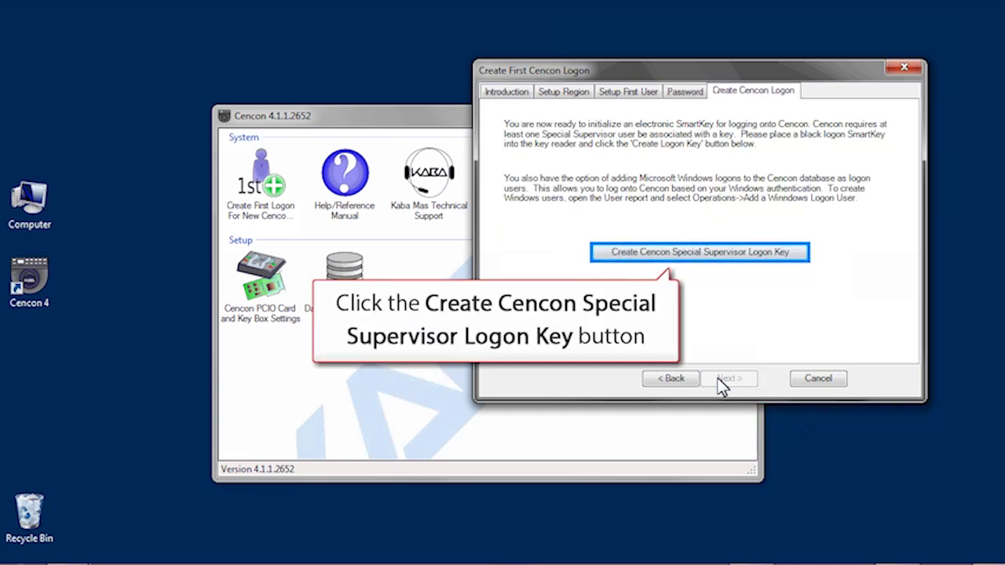
click(795, 254)
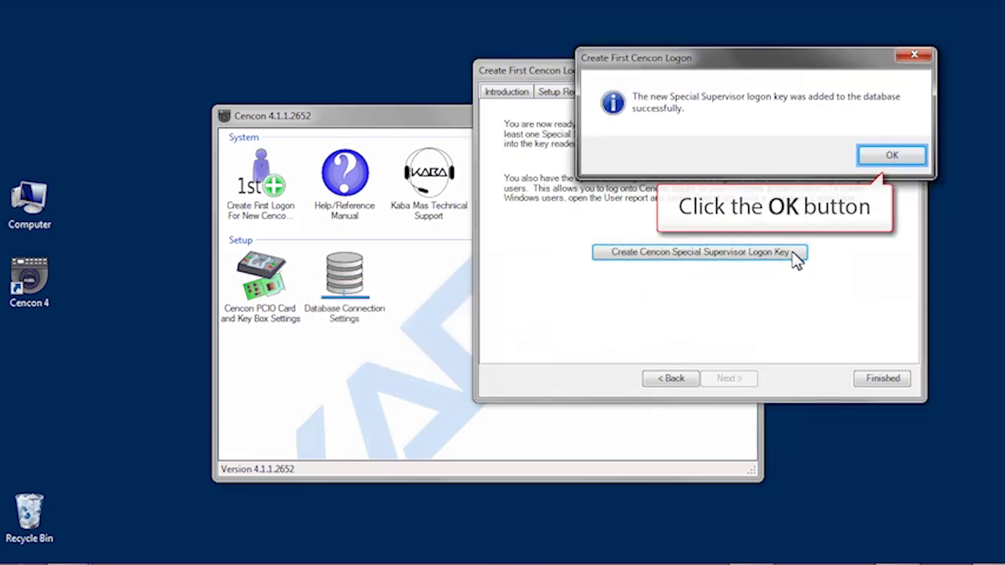
click(903, 157)
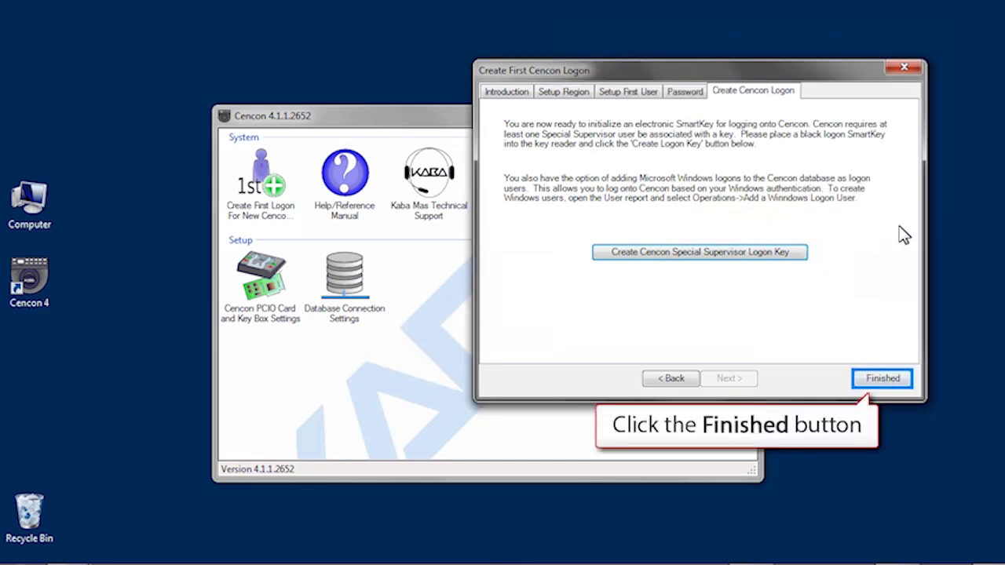
Finish the first-logon wizard and accept both pages of the system configuration settings.
click(883, 378)
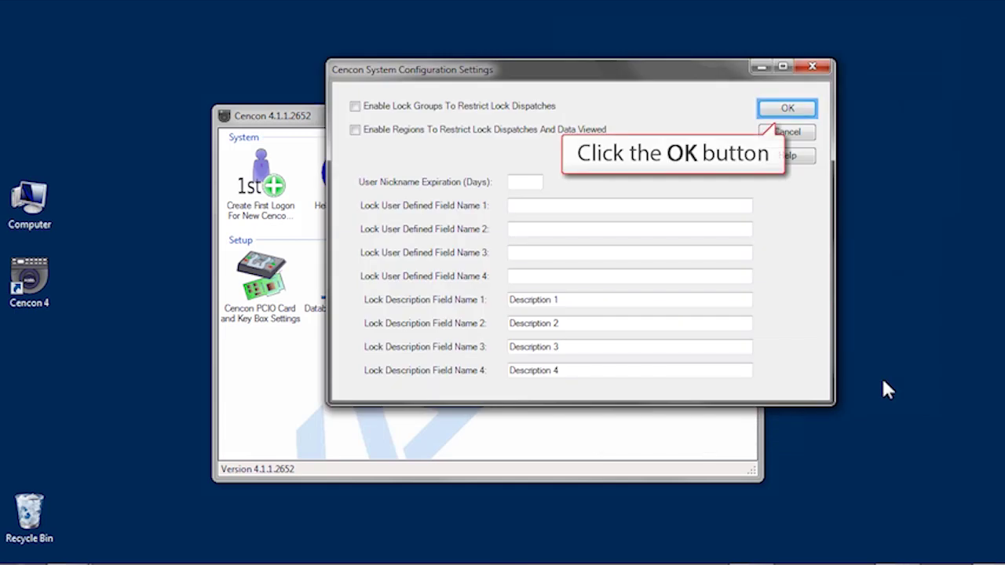
click(800, 111)
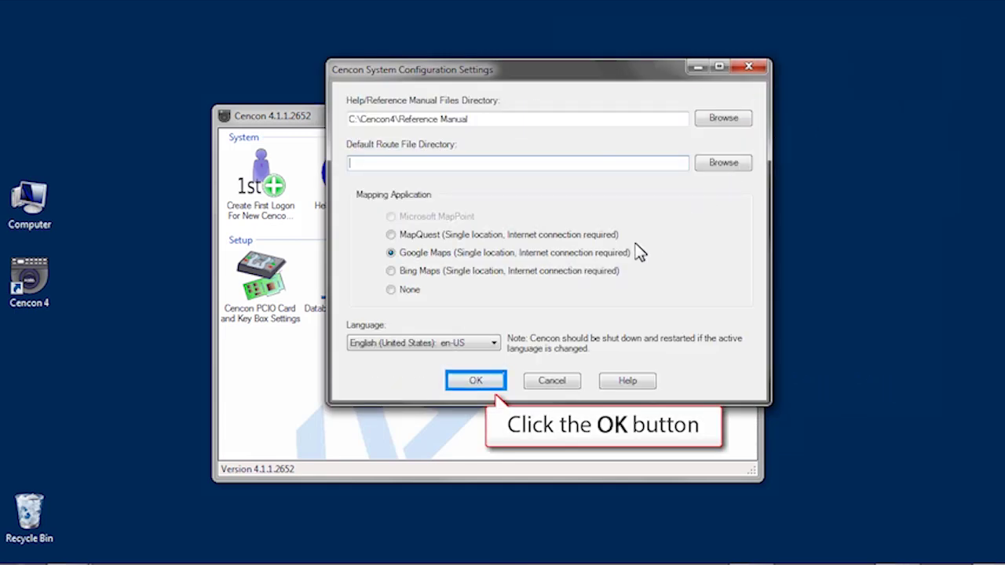
click(474, 381)
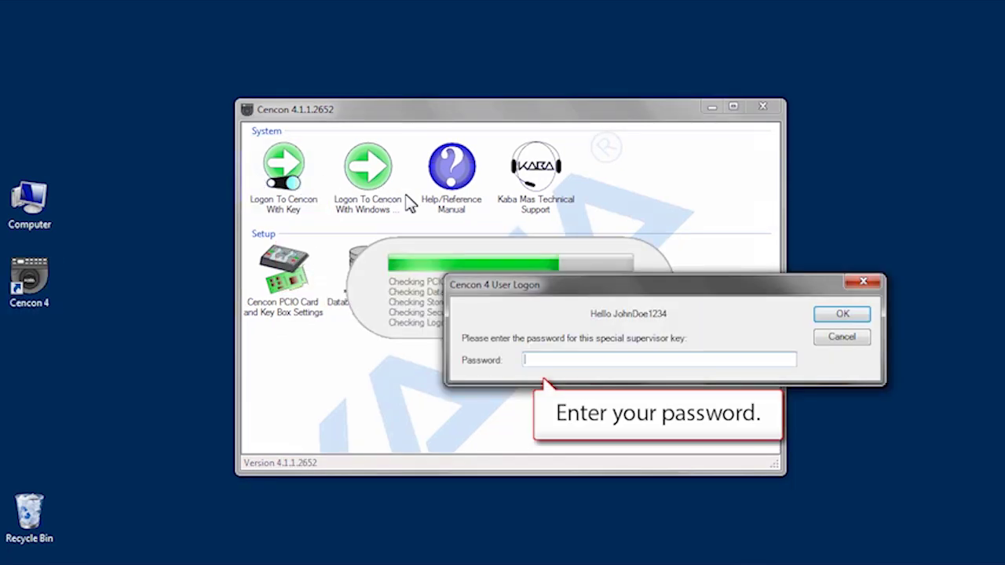
Log on with the Special Supervisor password and dismiss the logged-on confirmation.
click(530, 365)
text(123456)
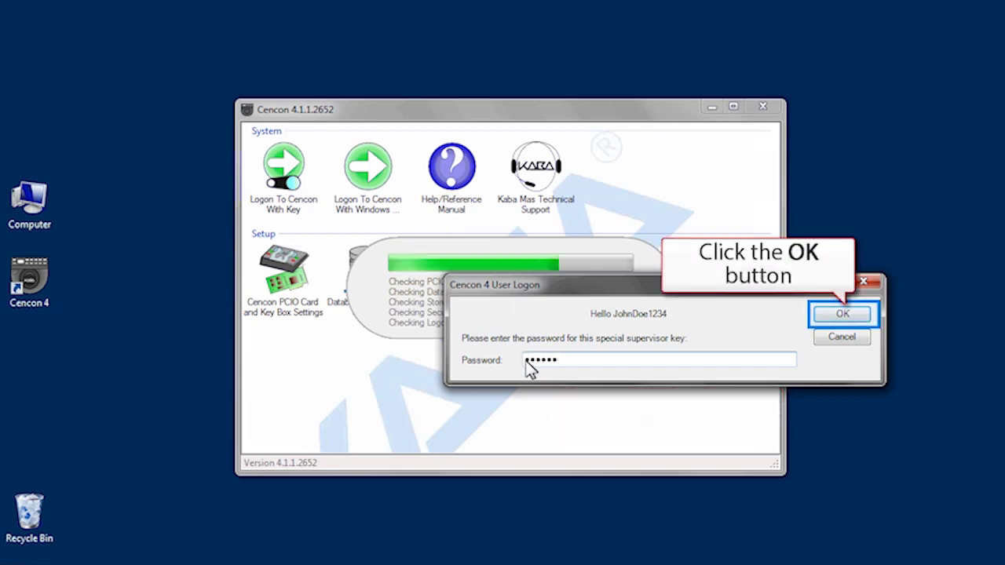
click(842, 315)
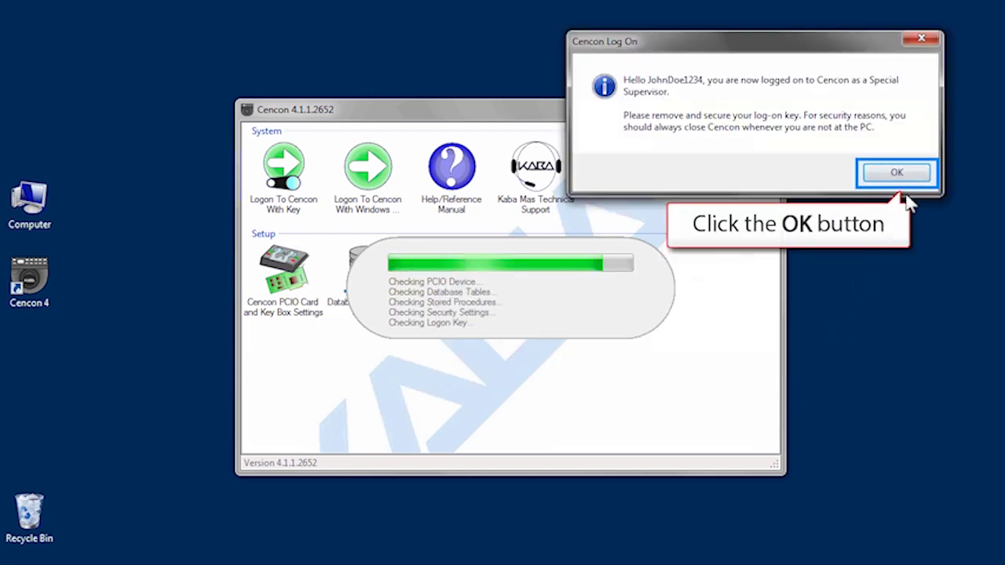
click(919, 174)
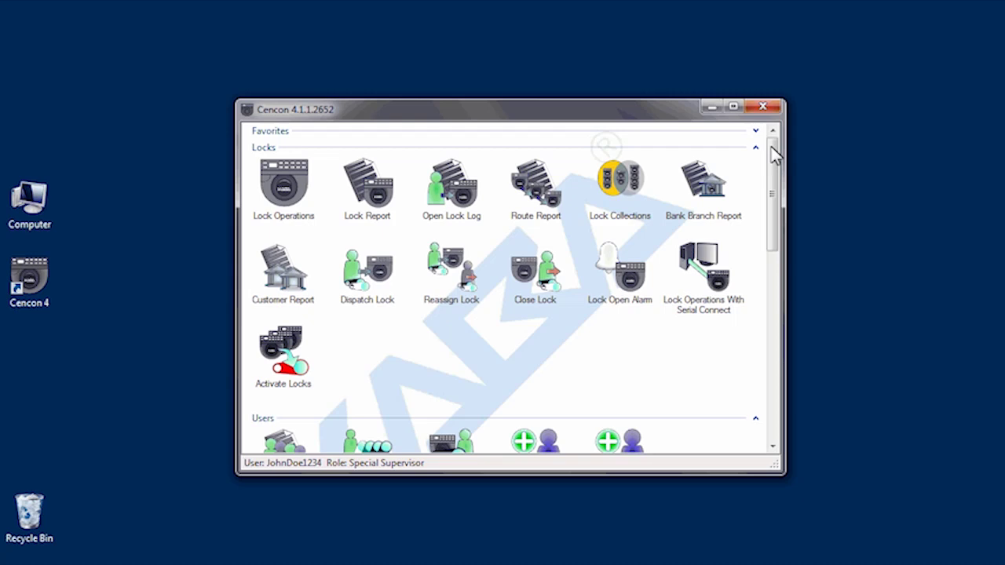
drag(775, 155, 775, 284)
drag(780, 258, 773, 224)
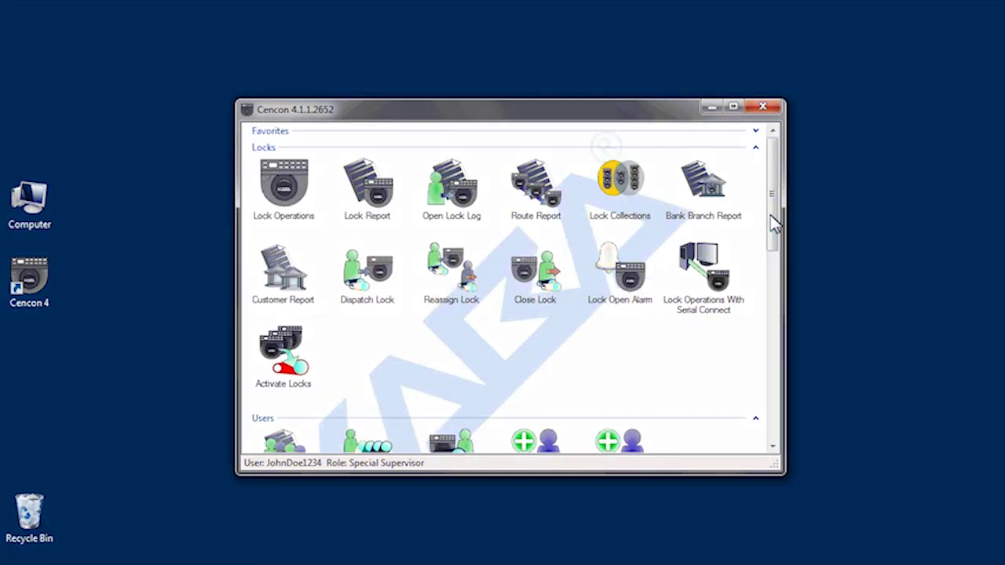